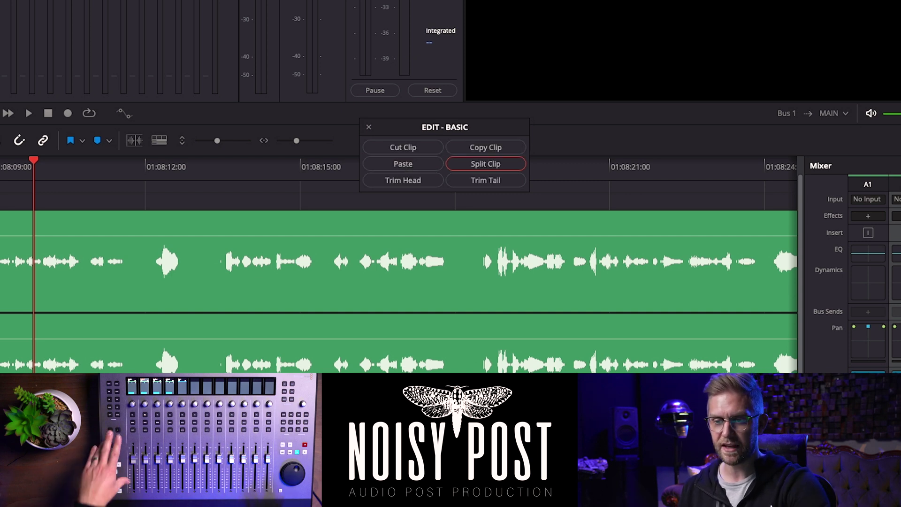
Step: Split the dialogue clip on track Audio 1 at 01:08:12:01
key(space)
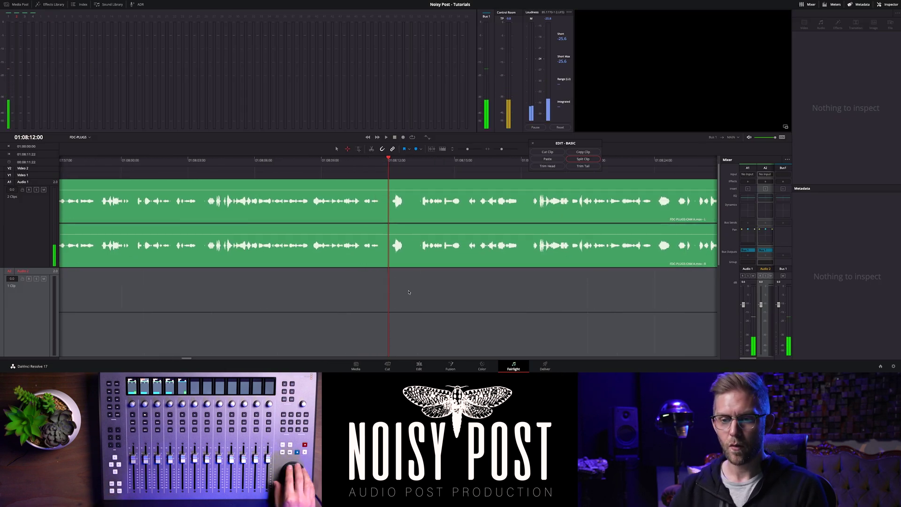
key(Up)
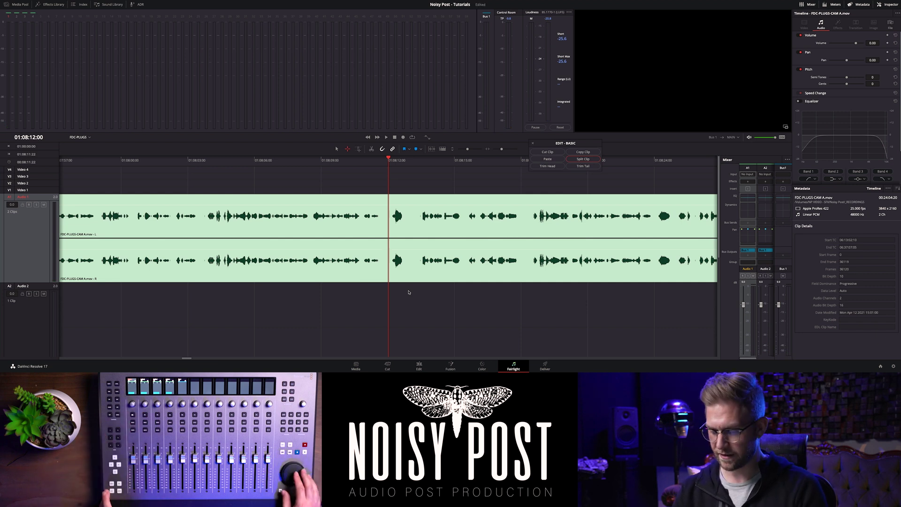
scroll(408, 292, down, 10)
scroll(408, 292, up, 5)
scroll(409, 293, up, 10)
key(Right)
key(super+b)
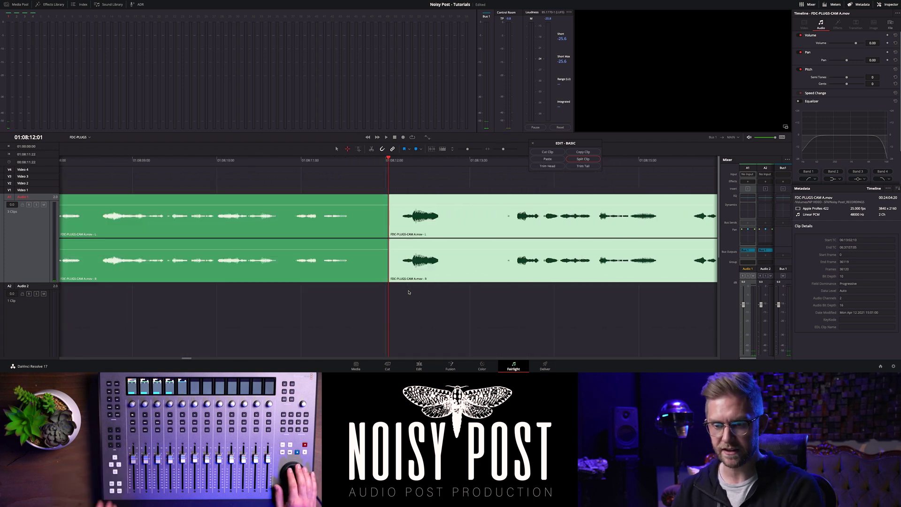
Step: Move the playhead back to 01:08:11:24 and select the Audio 1 clip before the split
key(Right)
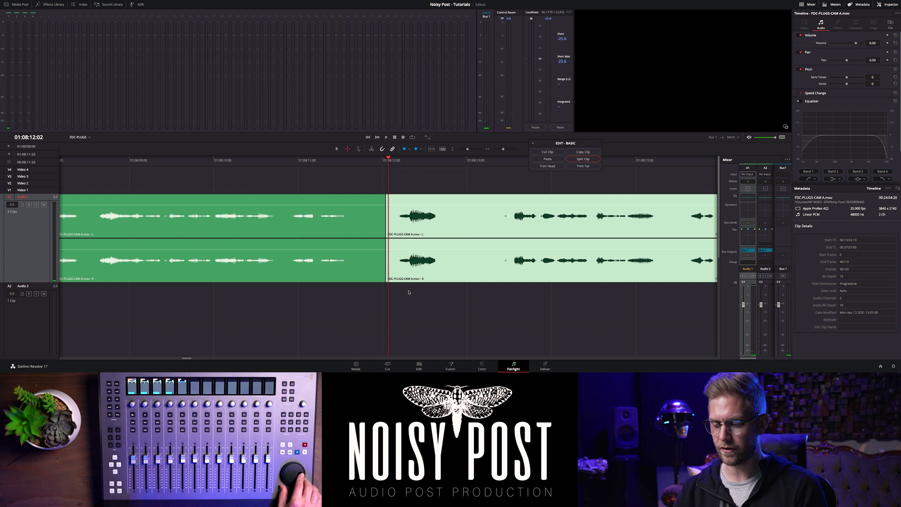
key(Left)
key(Left)
key(Left)
key(Left)
key(Left)
key(Left)
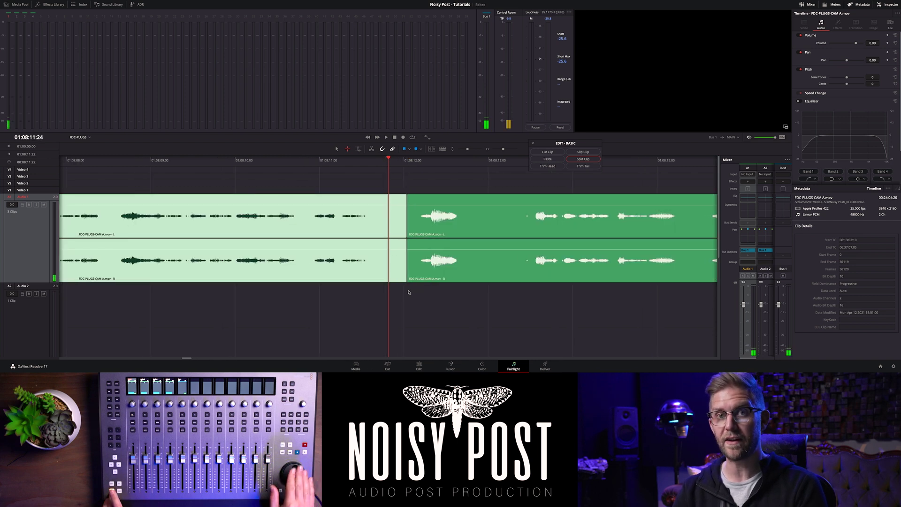
key(super+shift+a)
key(shift+v)
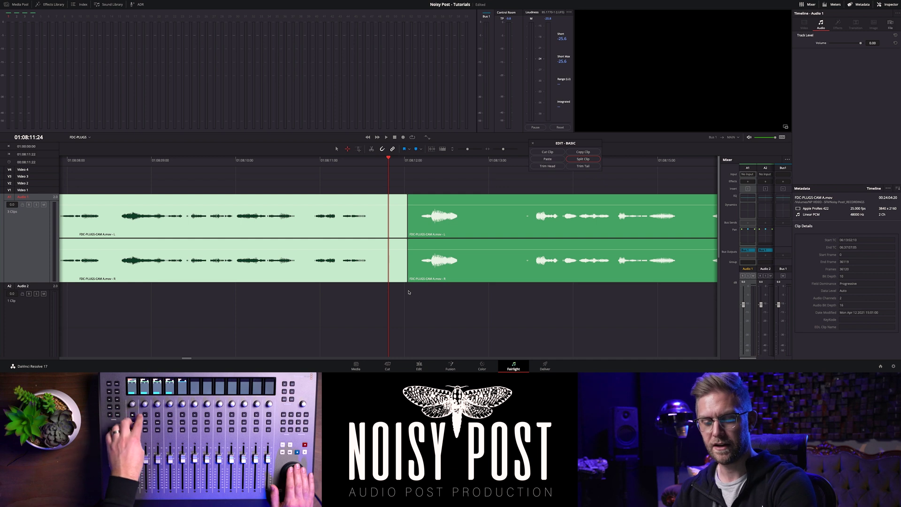
Step: Move the track selection down to Audio 3 and return to the clips on Audio 1
key(Down)
key(Down)
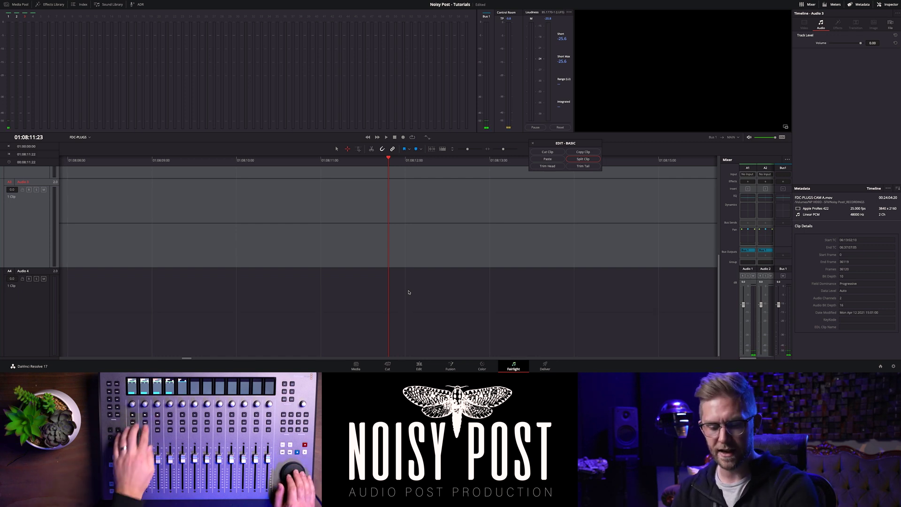
key(ctrl+shift+a)
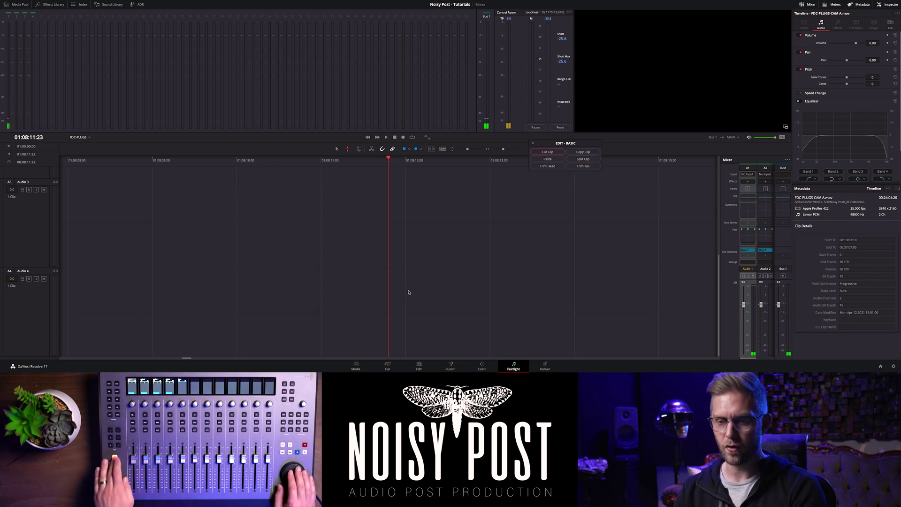
scroll(439, 237, up, 5)
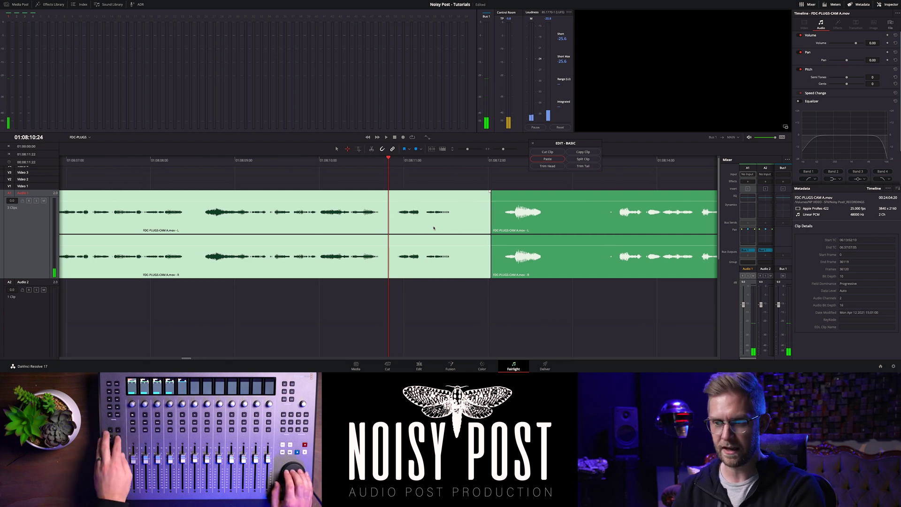
Step: Split the Audio 1 clip at about 01:08:10:24 and raise the new short segment's clip volume to 19.00
key(super+b)
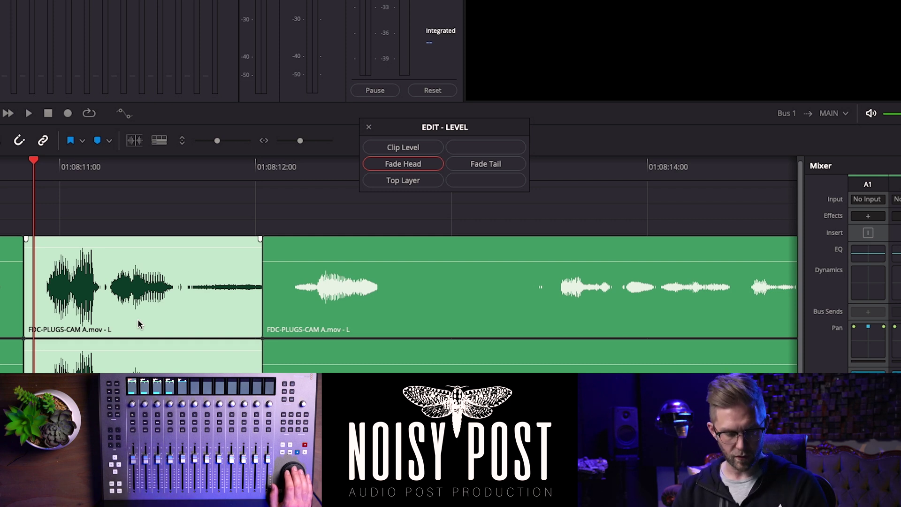
key(shift)
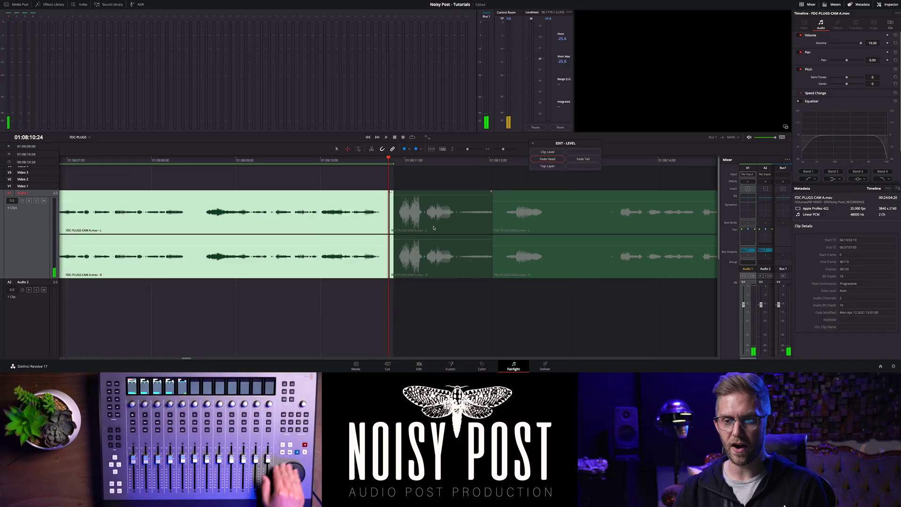
Step: Mark the range starting at 01:08:10:22 across the raised segment's head and apply a crossfade over that edit
key(Left)
key(Left)
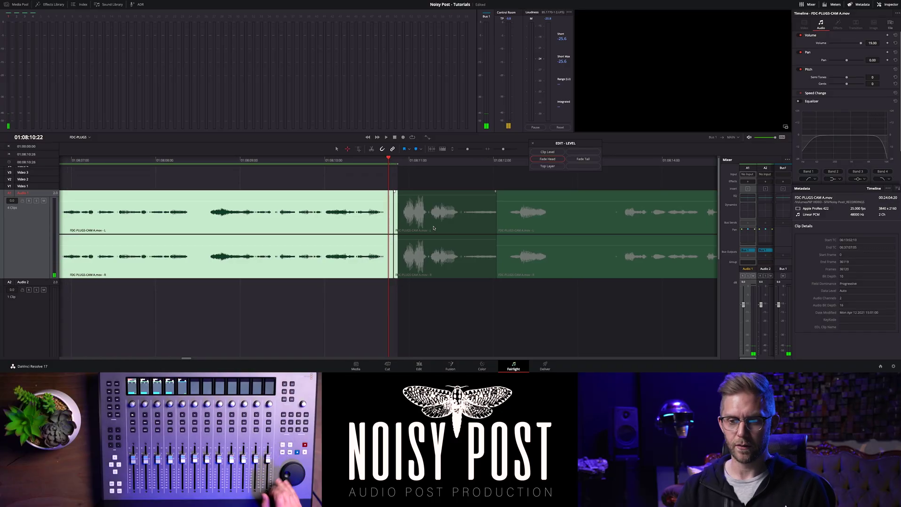
key(i)
key(space)
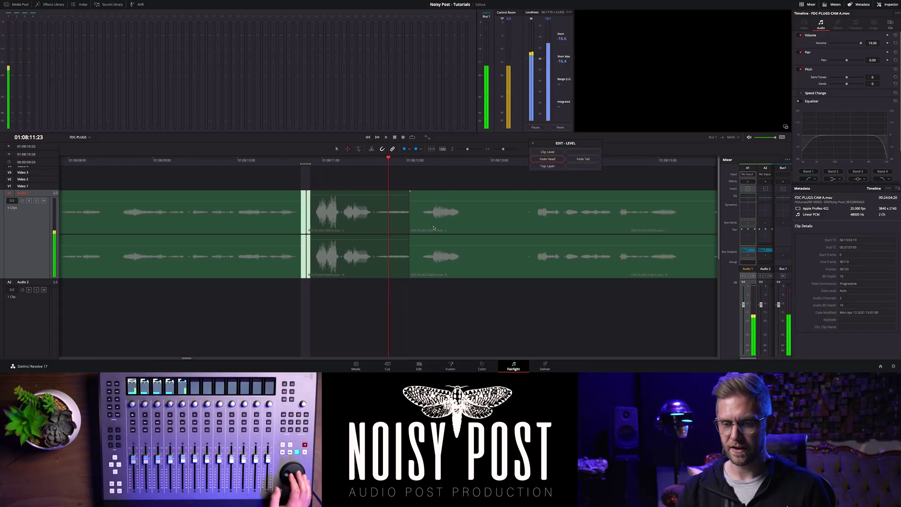
key(Left)
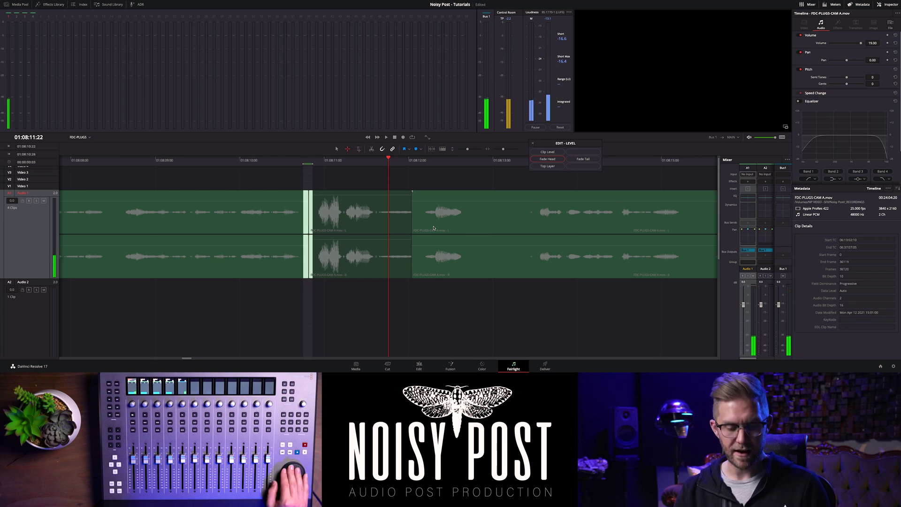
key(ctrl+a)
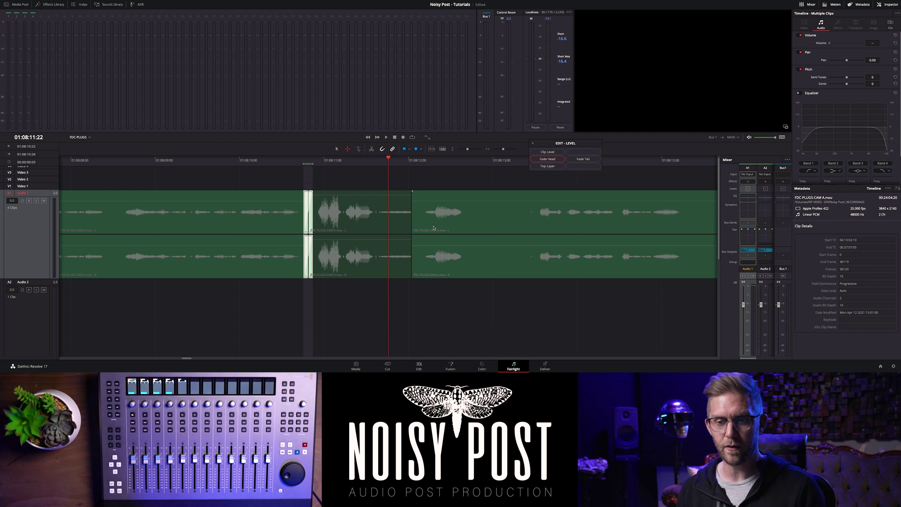
key(Left)
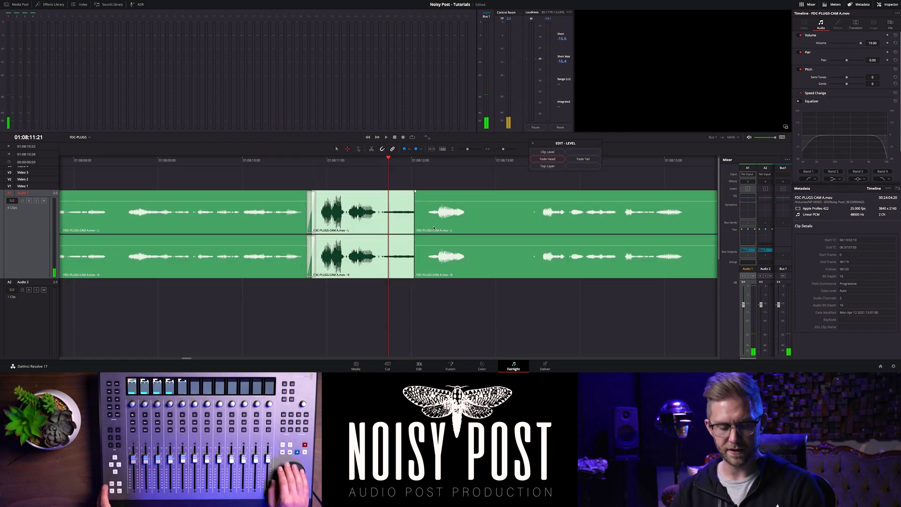
Step: Mark the range from 01:08:11:28 to 01:08:12:05 across the raised segment's tail and apply a crossfade there
key(Right)
key(Right)
key(Right)
key(Right)
key(Right)
key(Right)
key(Right)
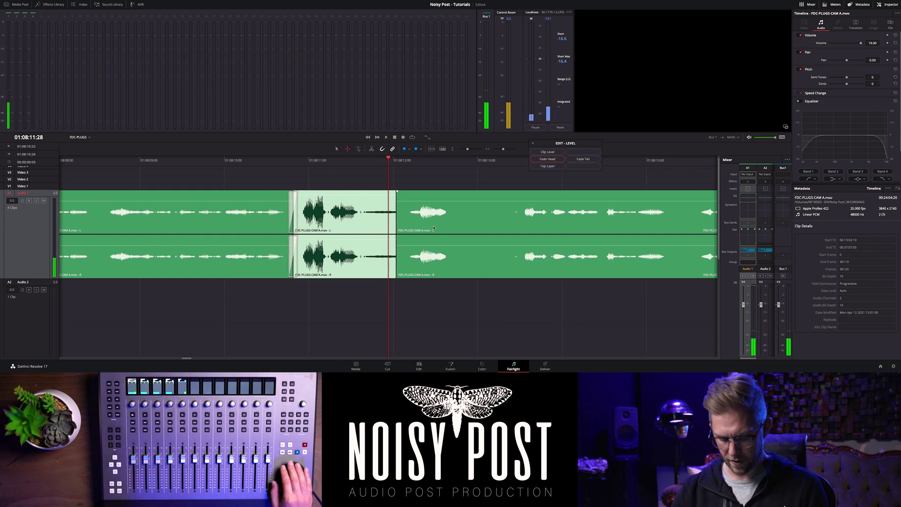
key(Right)
key(Right)
key(Right)
key(Right)
key(Right)
key(Right)
key(Right)
key(o)
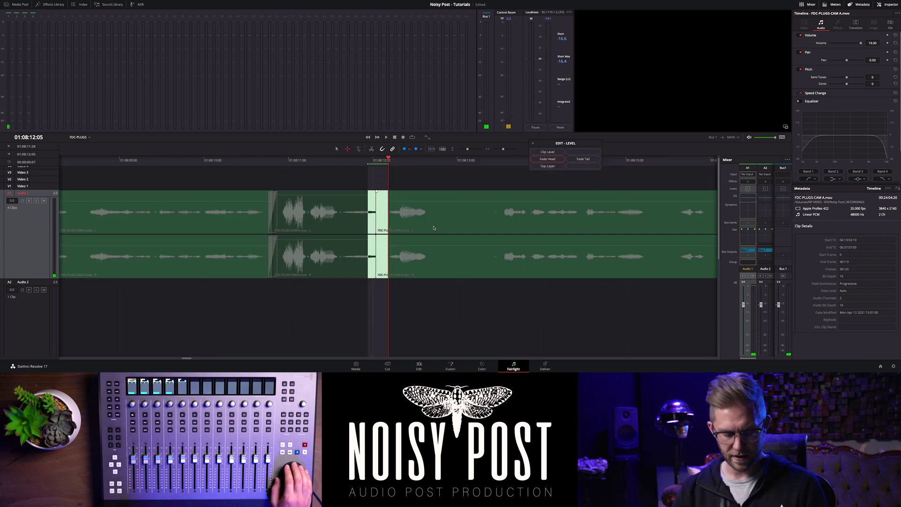
key(super+t)
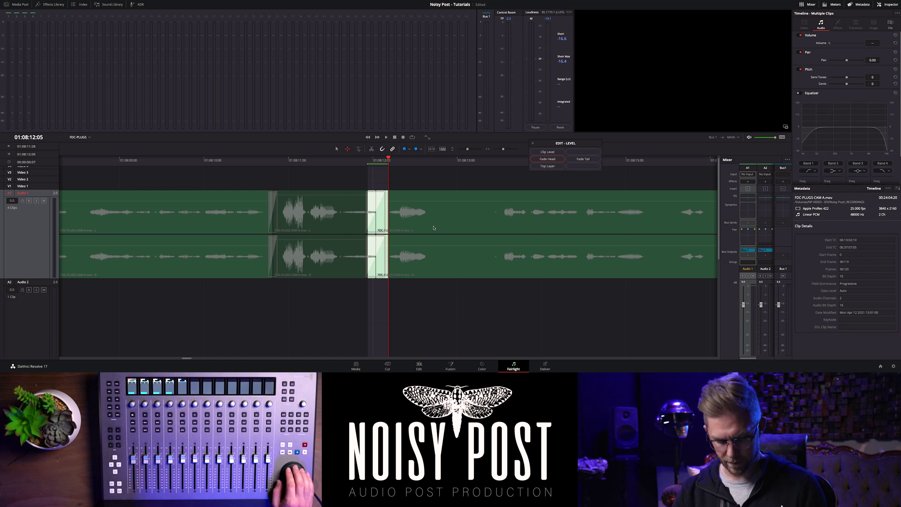
click(434, 228)
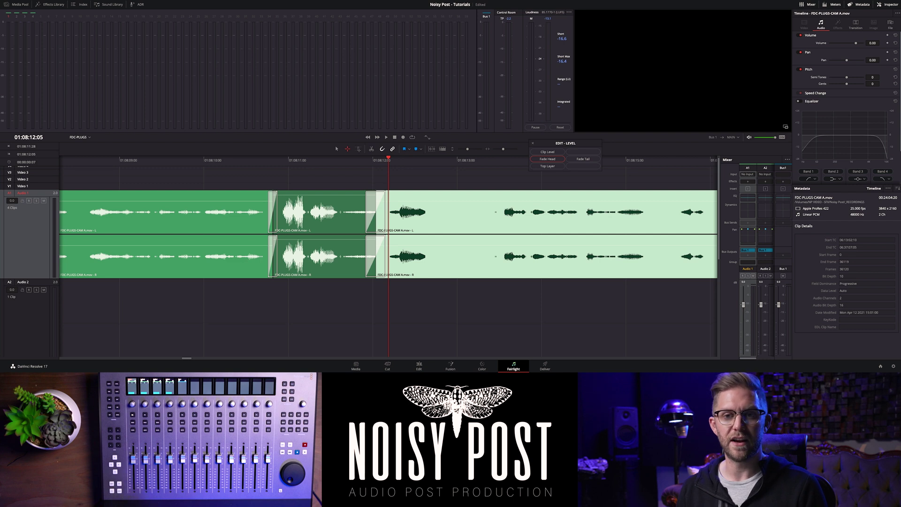
Step: Open Keyboard Customization and search its commands for "cross"
key(super+shift+slash)
text(key)
key(Down)
key(Return)
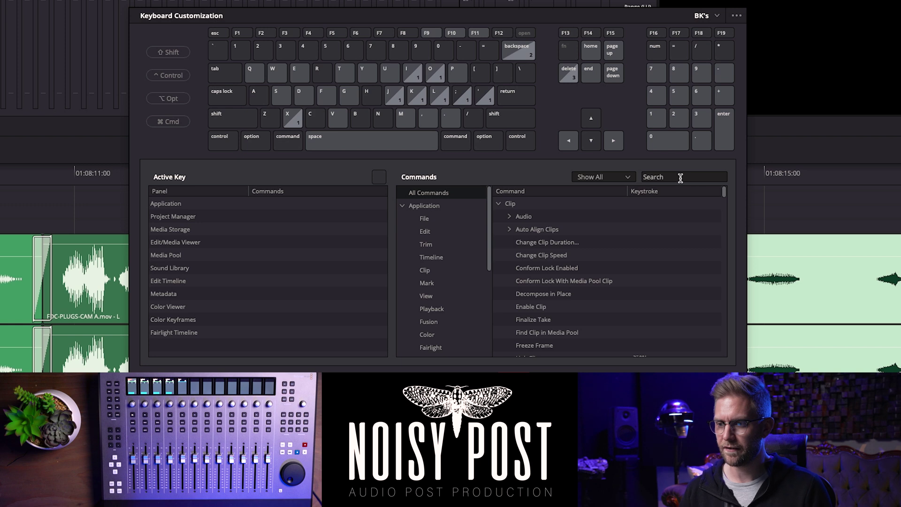
click(583, 162)
text(cross)
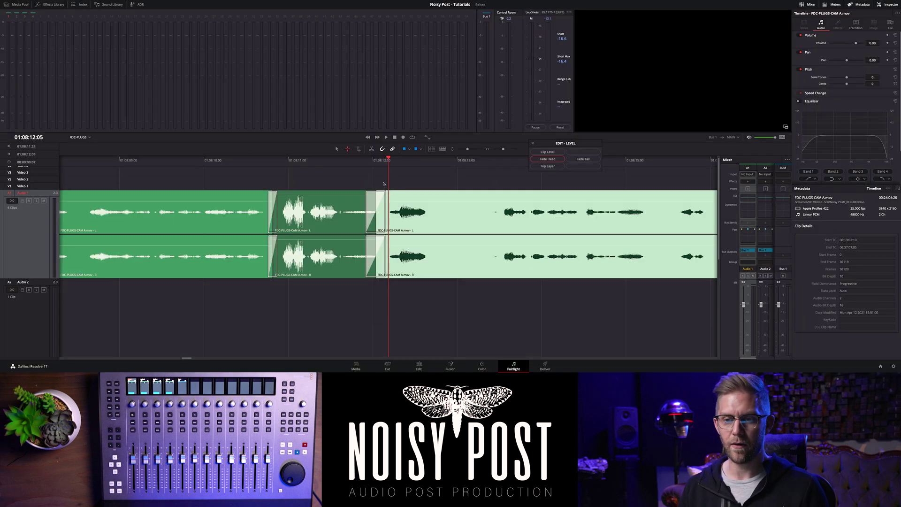
Step: Select the Audio 1 clip after the second crossfade and split it at about 01:08:12:23
click(264, 214)
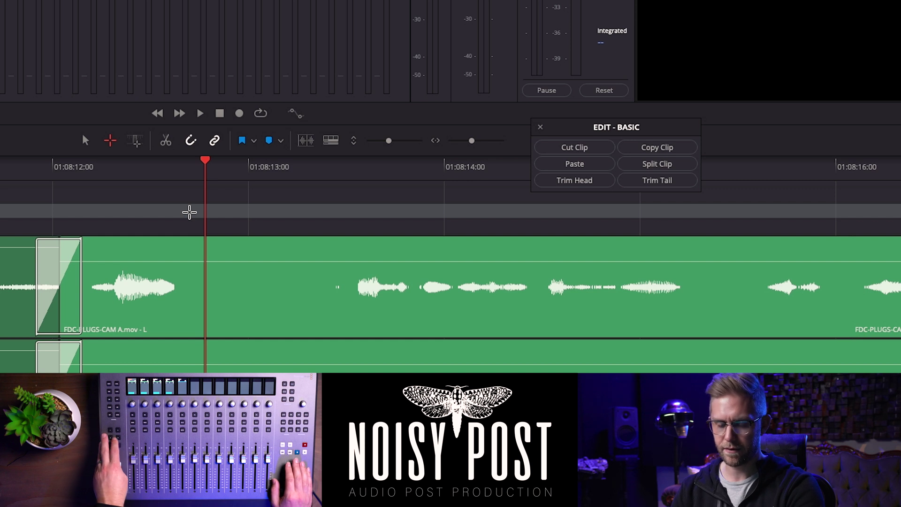
key(shift+v)
key(ctrl+b)
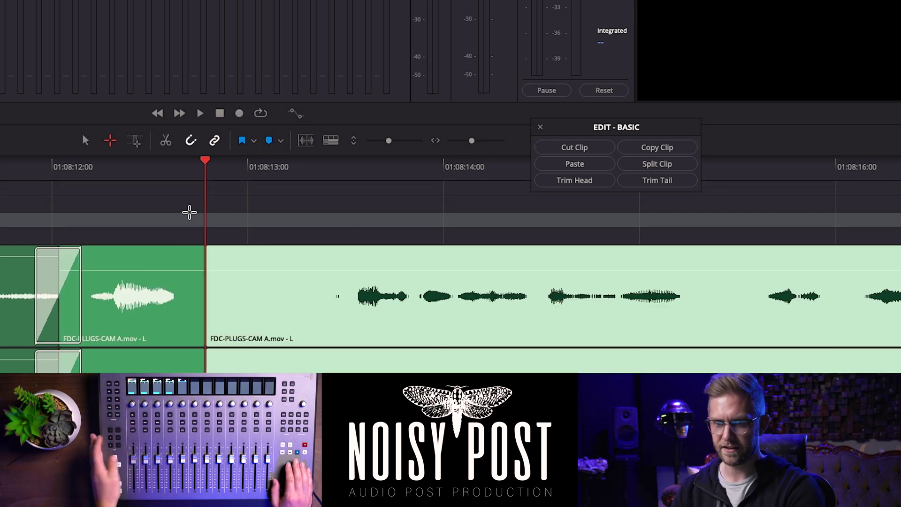
Step: Trim the head of the clip after the new split to about 01:08:12:27
key(Right)
key(Right)
key(Right)
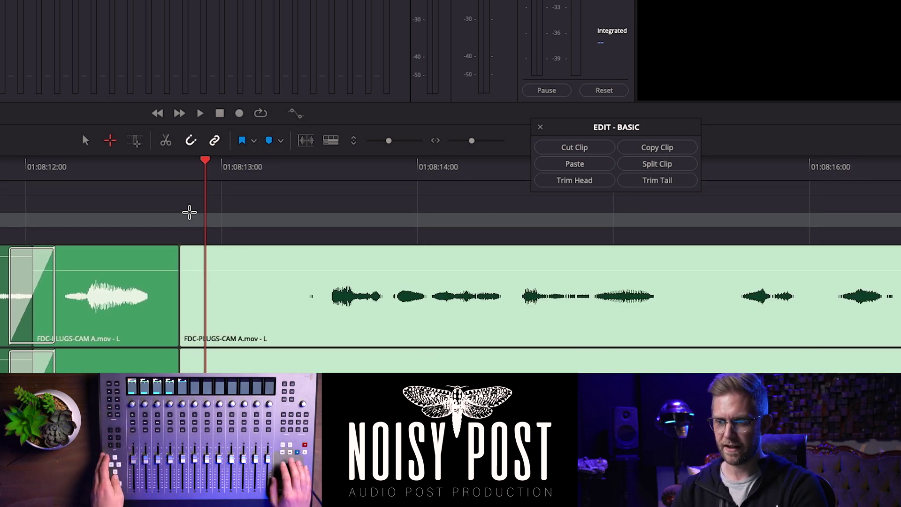
key(shift+[)
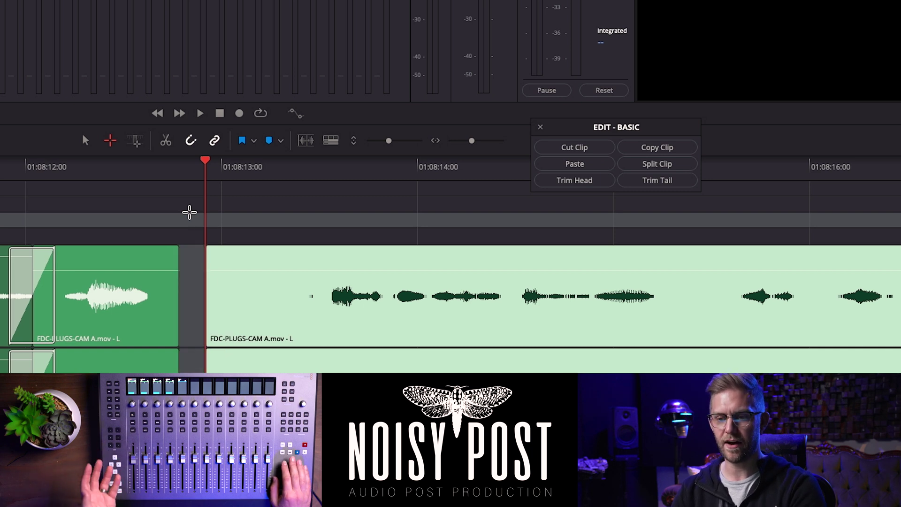
Step: Move the playhead to about 01:08:13:06 inside the trimmed clip and switch to the Nudge edit commands
key(Right)
key(Right)
key(Right)
key(Right)
key(Right)
key(Right)
key(Right)
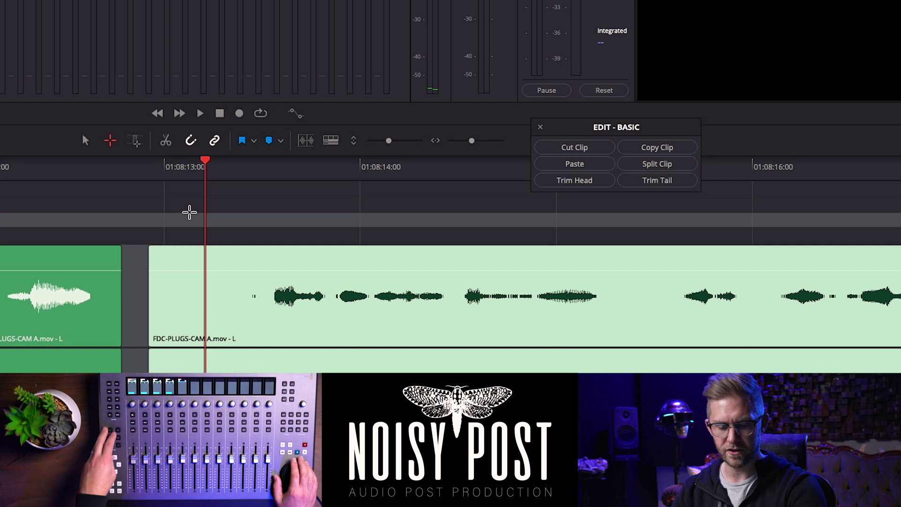
key(e)
key(3)
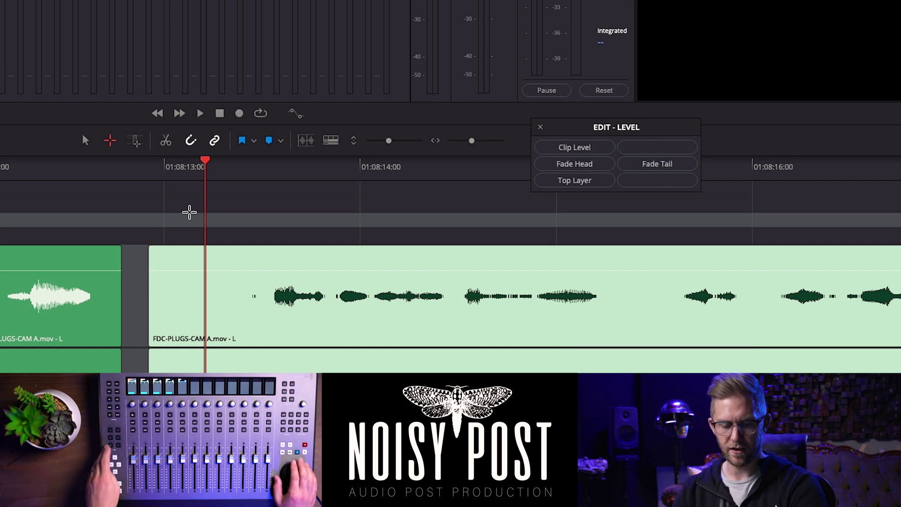
key(3)
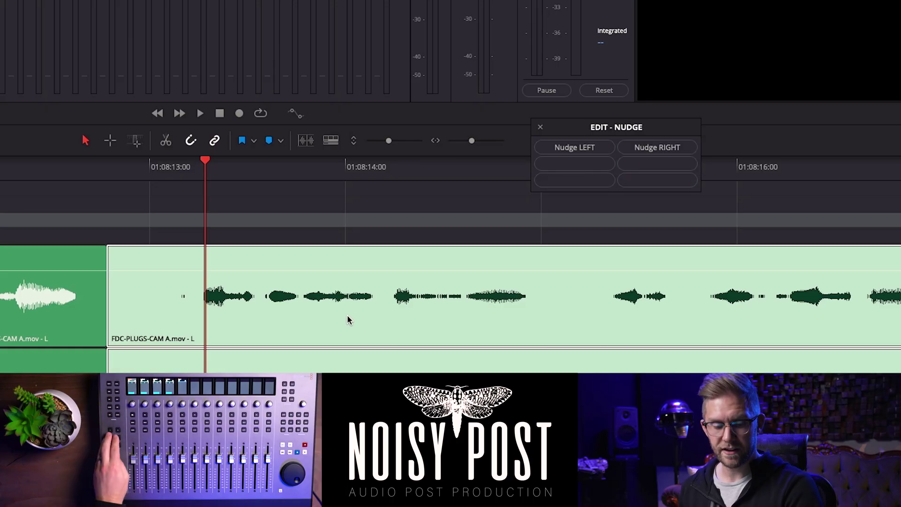
Step: Nudge the audio inside the selected clip in small steps both ways, and undo the last clip change
key(period)
key(period)
key(period)
key(period)
key(period)
key(period)
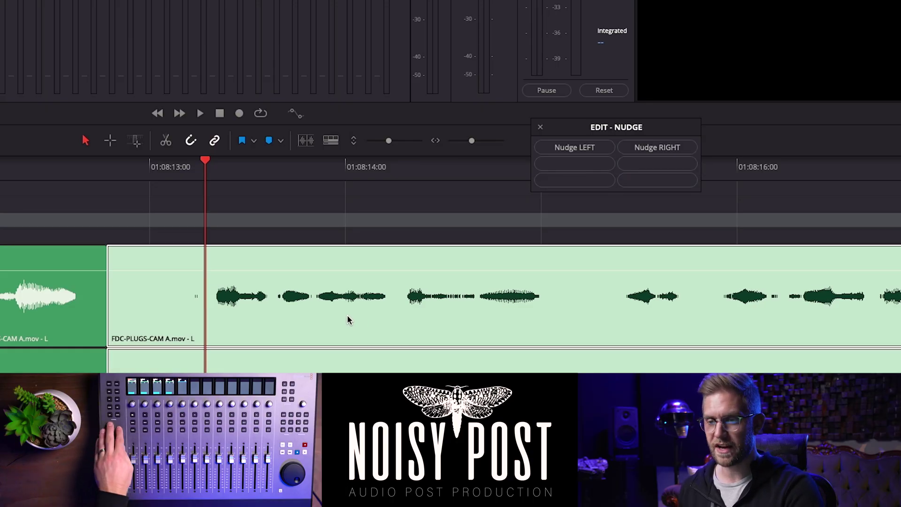
key(comma)
key(comma)
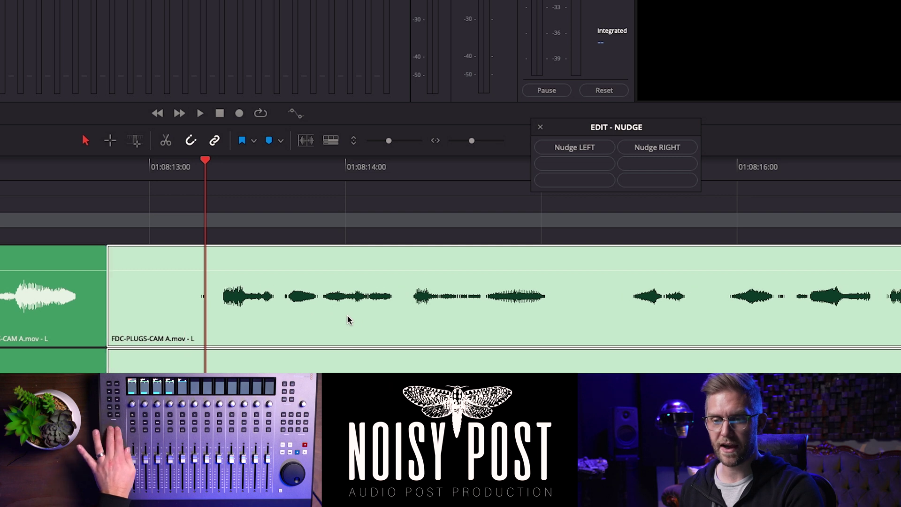
key(period)
key(period)
key(period)
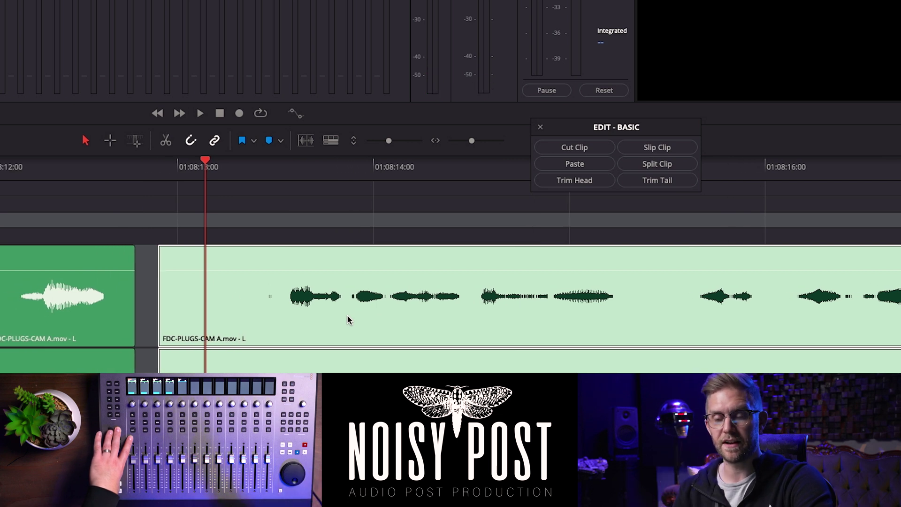
key(super+z)
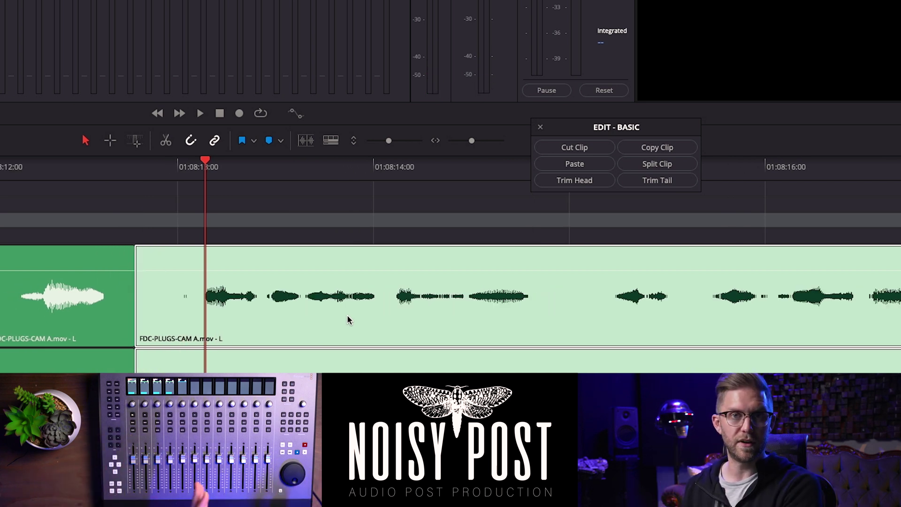